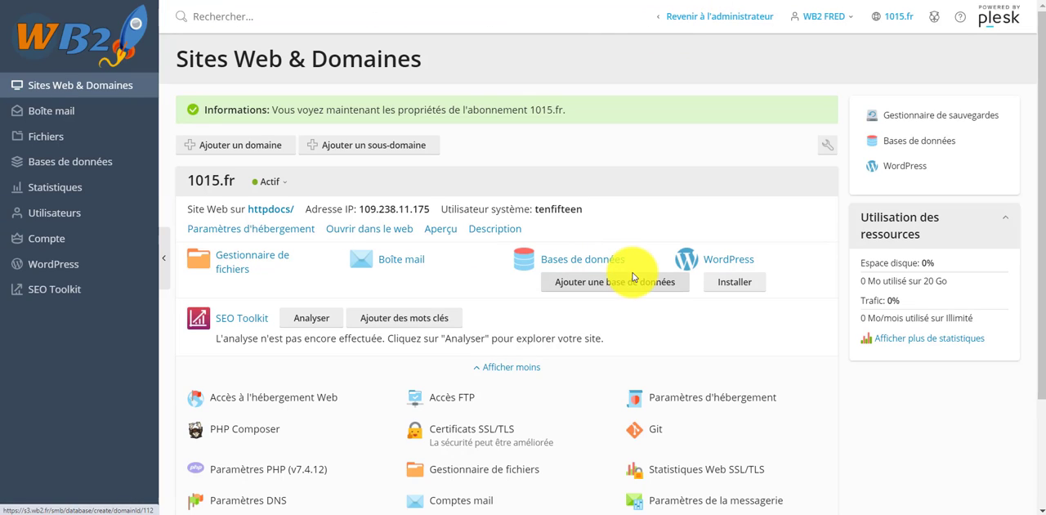
scroll(495, 327, down, 2)
scroll(483, 264, up, 2)
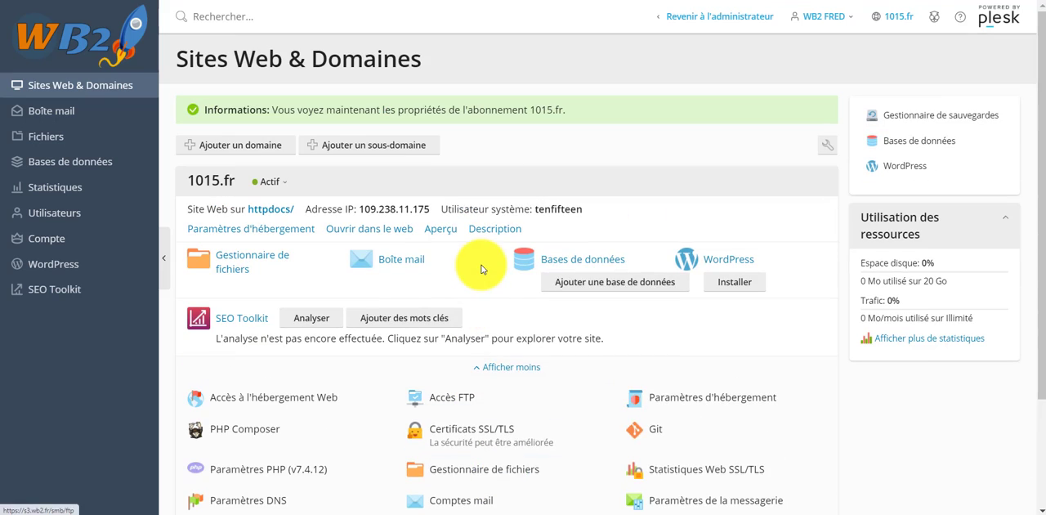
right_click(483, 265)
click(583, 164)
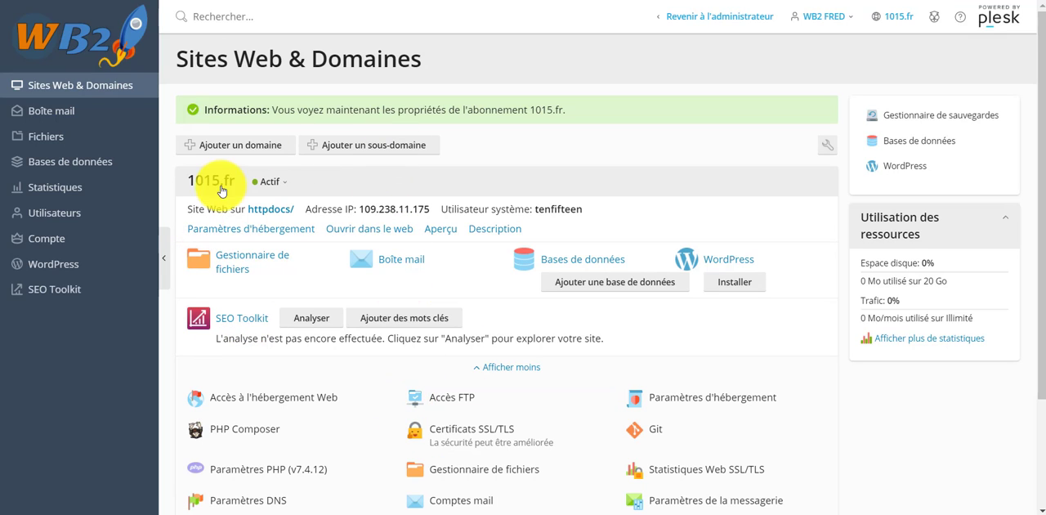
Open the 1015.fr website in a new tab, look over its page, and return to the domain overview.
drag(187, 181, 240, 184)
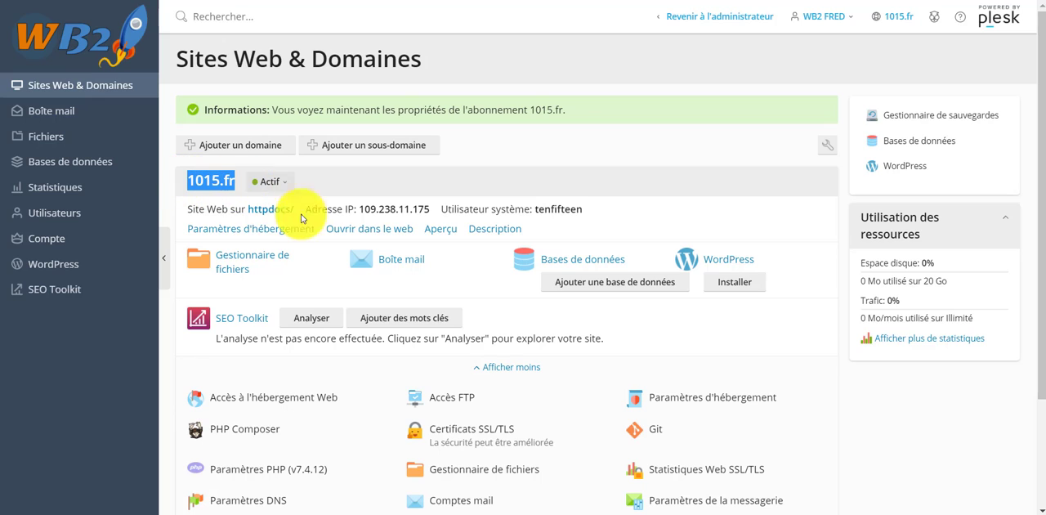
click(456, 270)
right_click(386, 235)
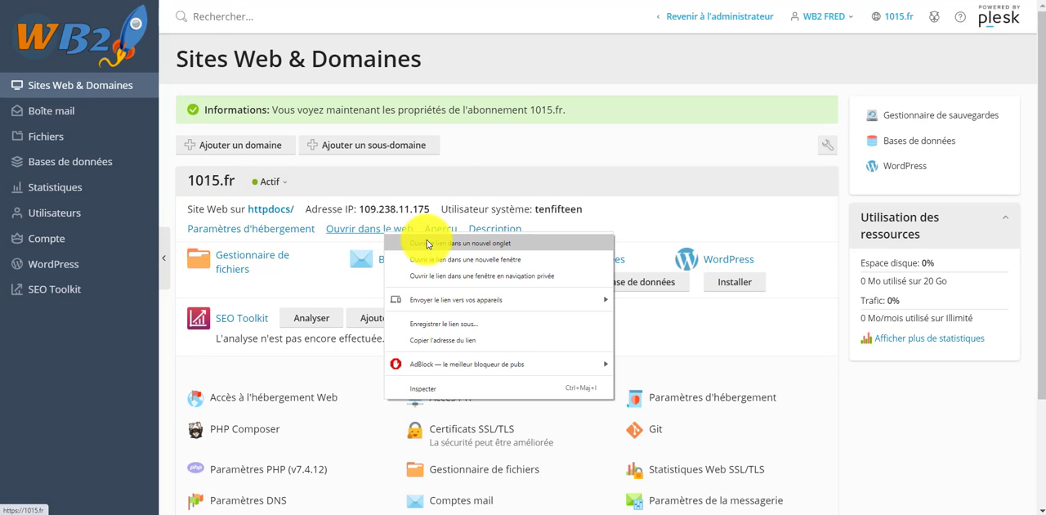
click(428, 243)
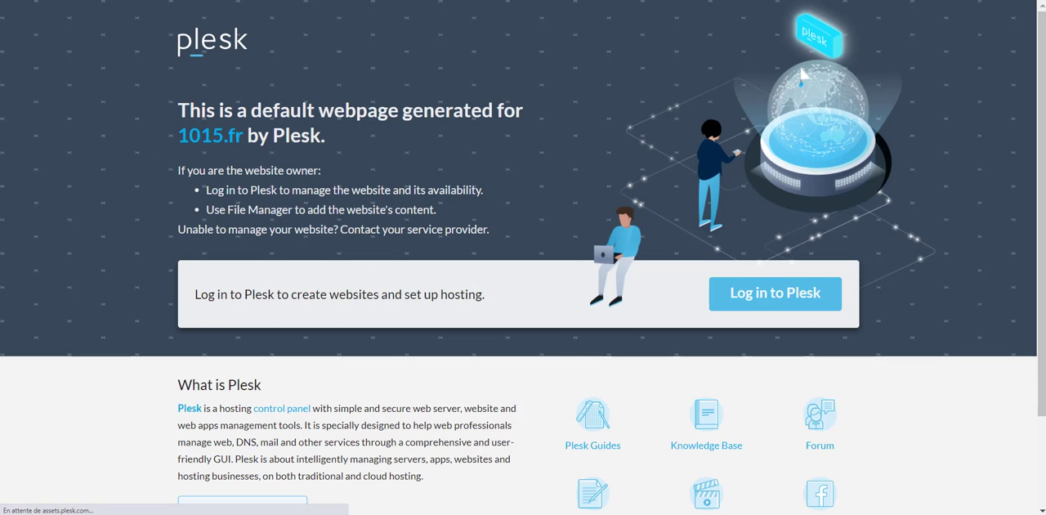
scroll(457, 392, down, 3)
scroll(414, 178, up, 2)
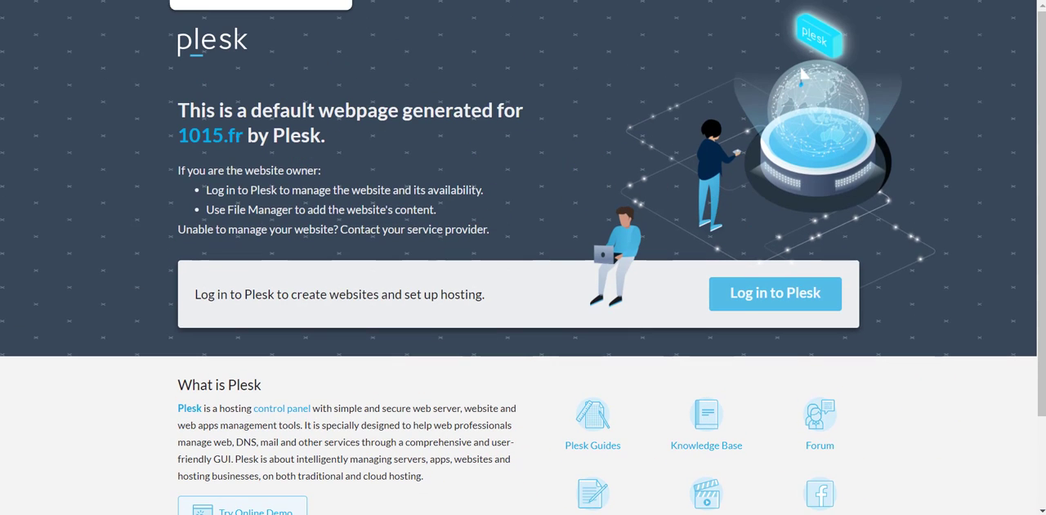
click(221, 1)
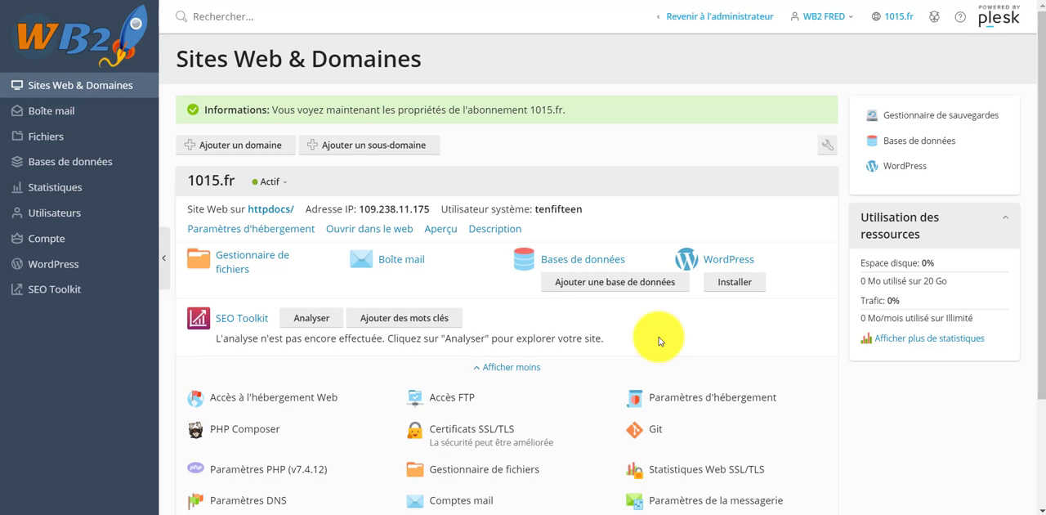
Try the Liste dynamique display mode for the domain list and change the view to Liste classique.
scroll(397, 436, down, 2)
scroll(542, 409, up, 2)
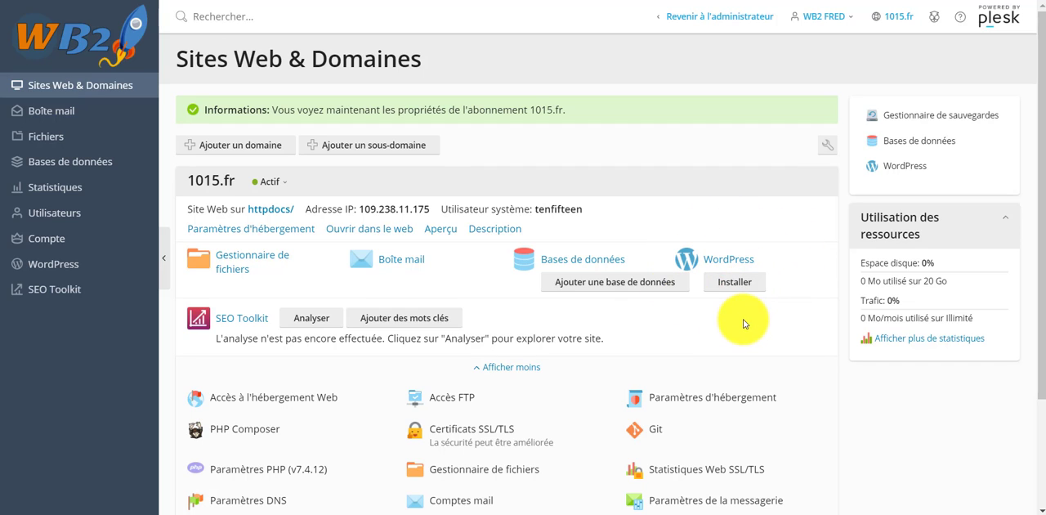
click(823, 148)
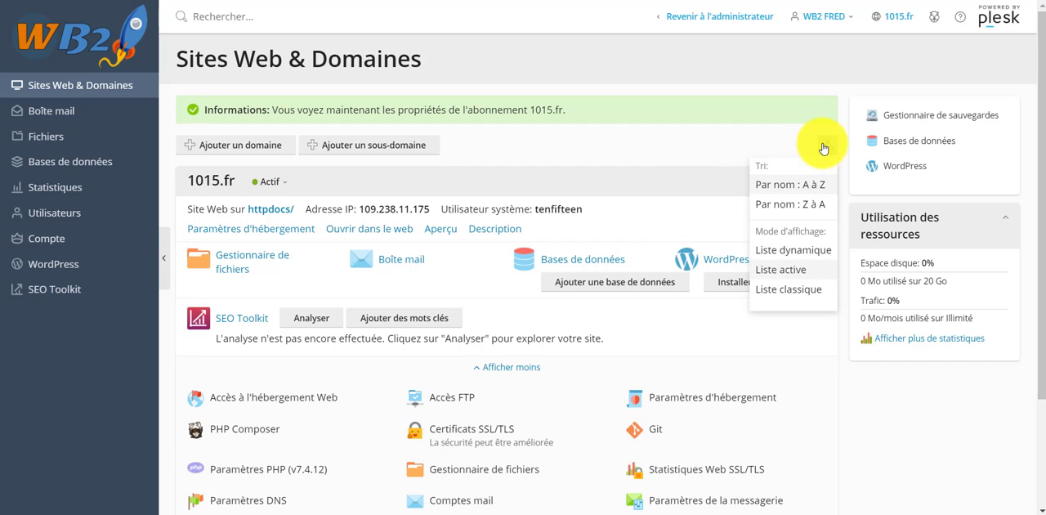
click(779, 258)
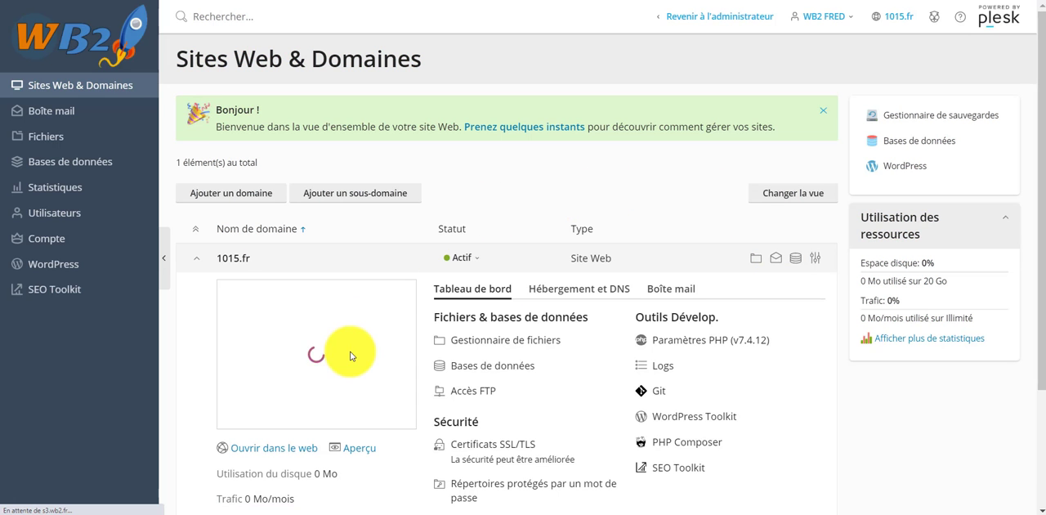
scroll(563, 368, down, 2)
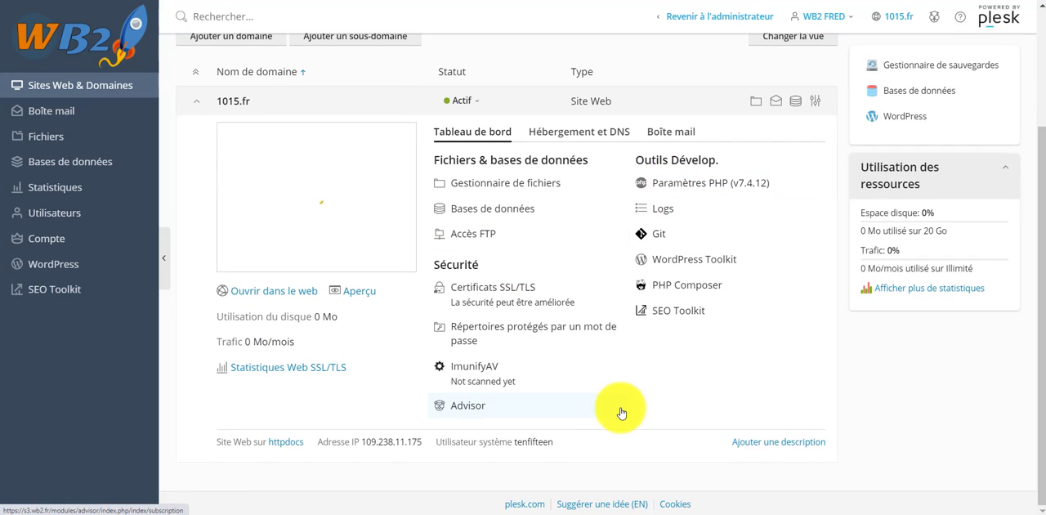
scroll(621, 413, up, 2)
click(821, 196)
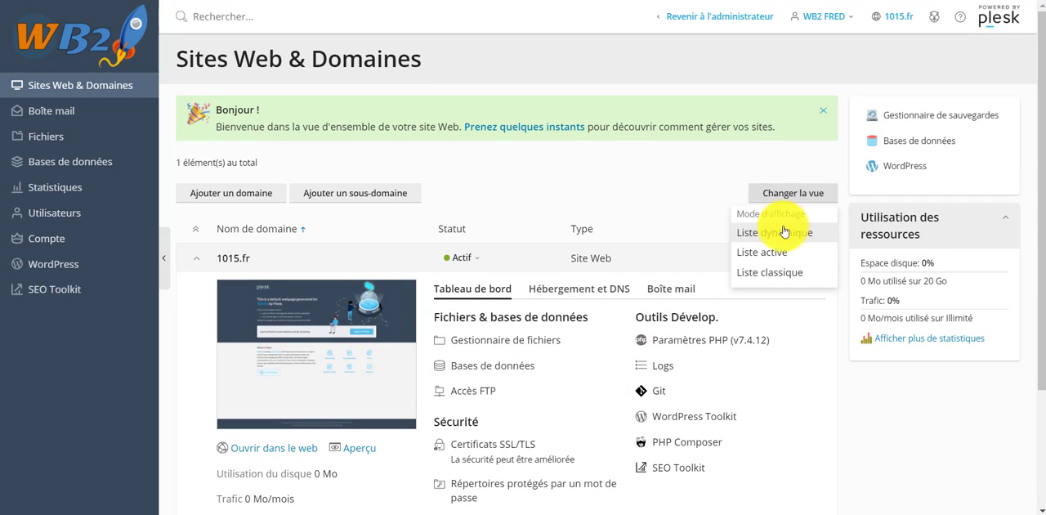
click(770, 273)
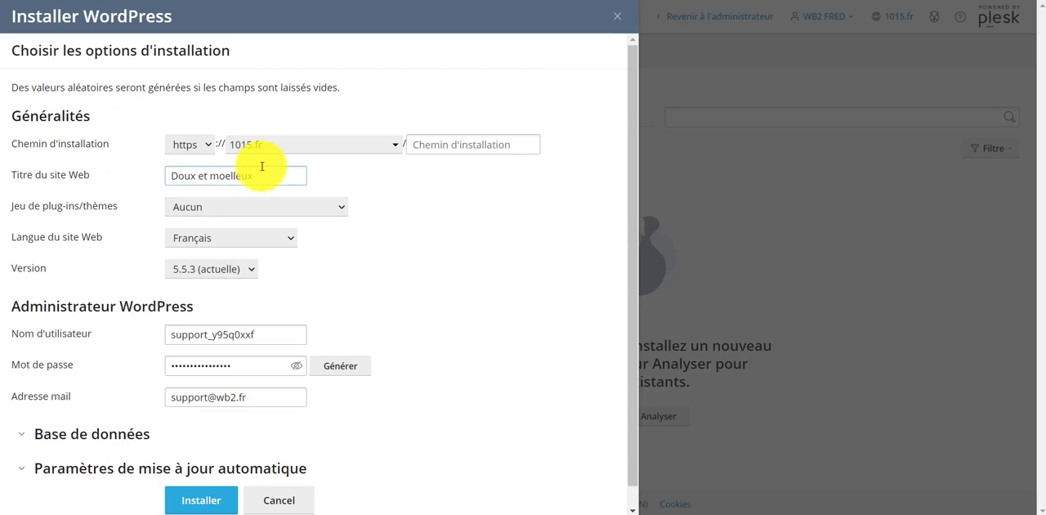
Check the domain choices and the optional subfolder of the WordPress installation path, keeping 1015.fr with no subfolder.
click(431, 150)
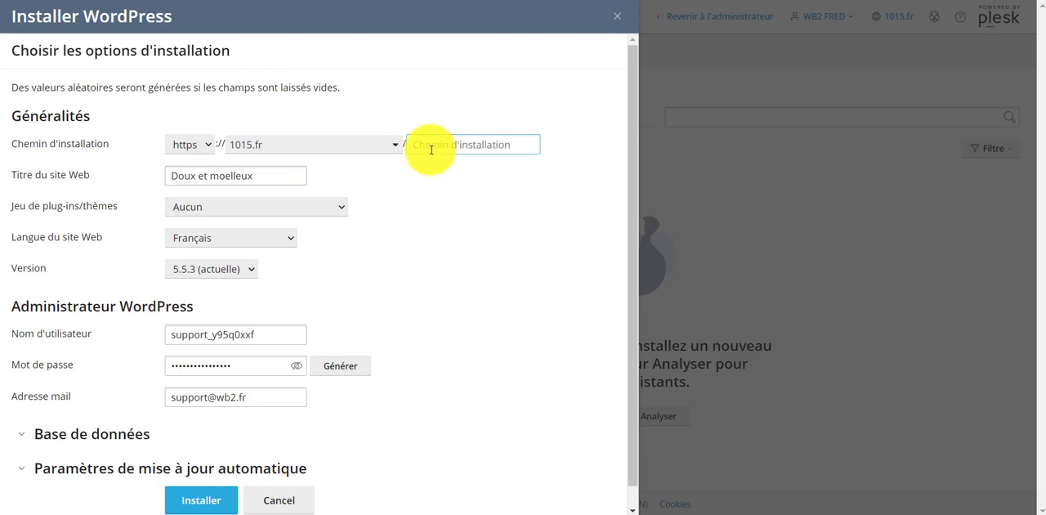
click(346, 144)
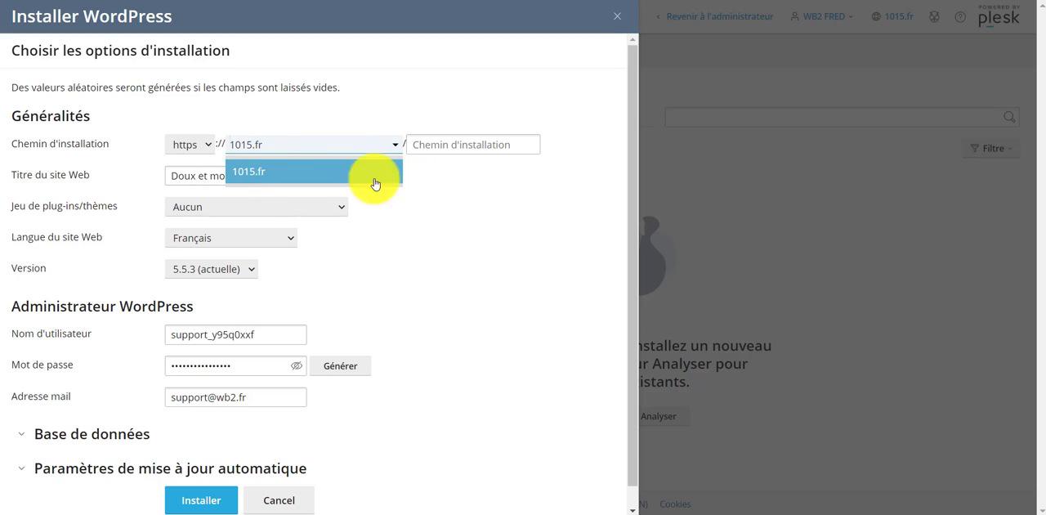
click(449, 144)
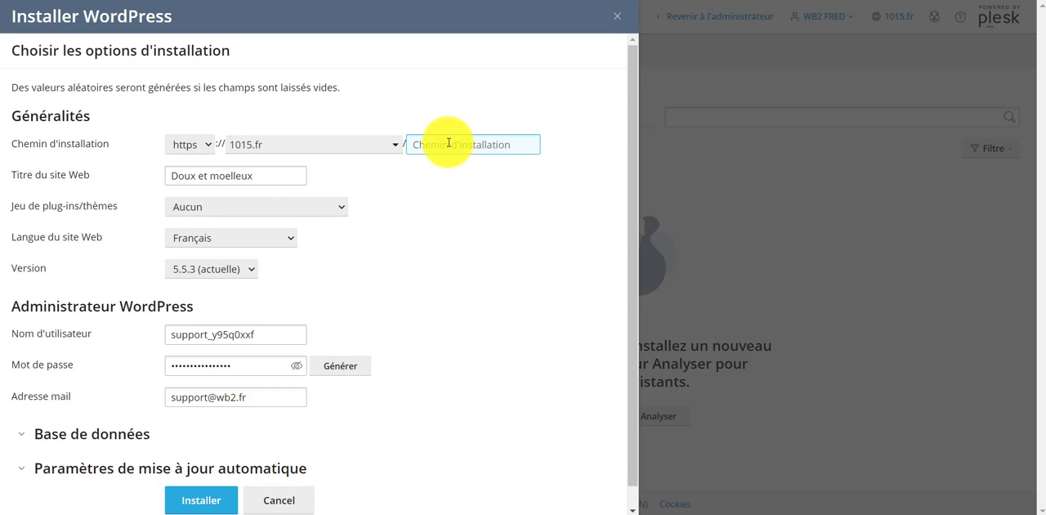
Set the title of the new WordPress site to "Agence Web".
click(261, 176)
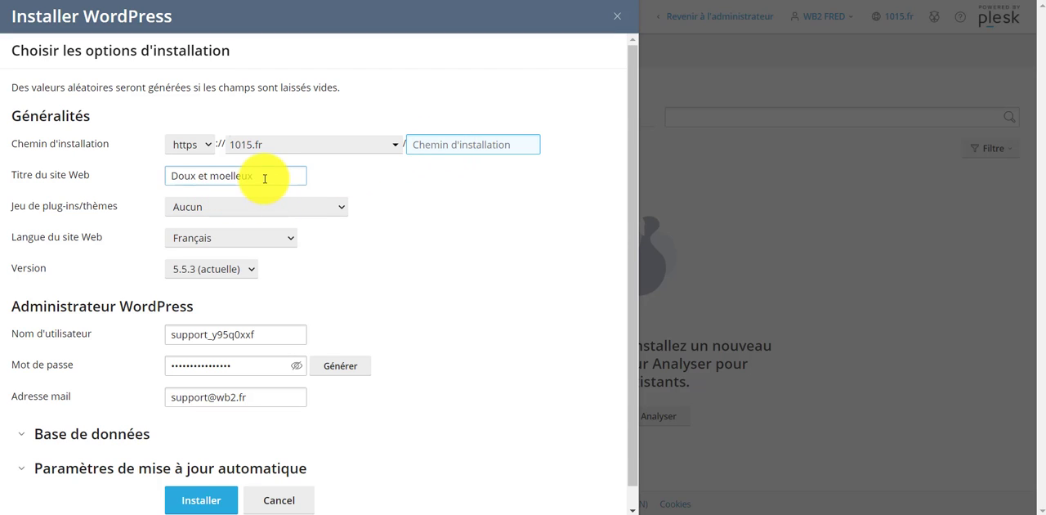
drag(248, 177, 169, 176)
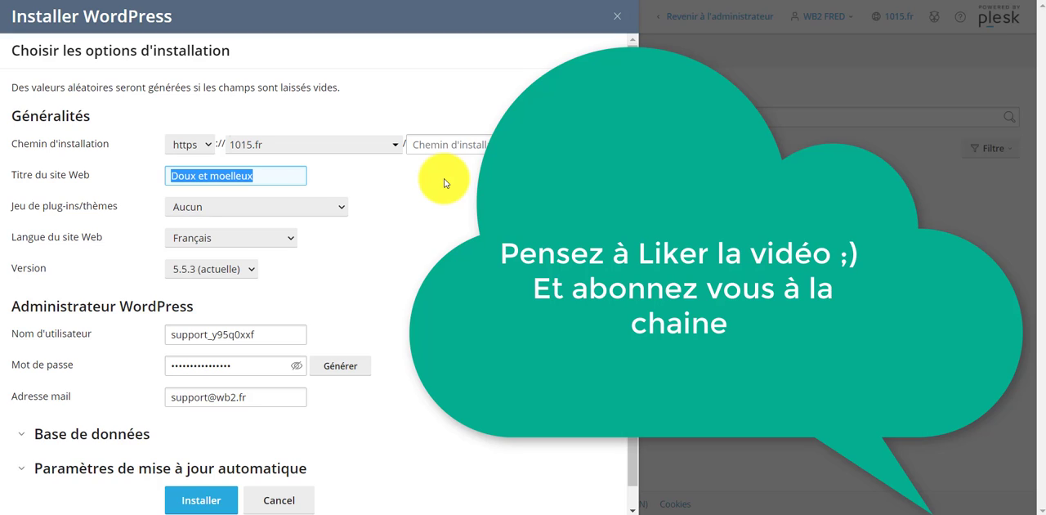
text(Agence Web)
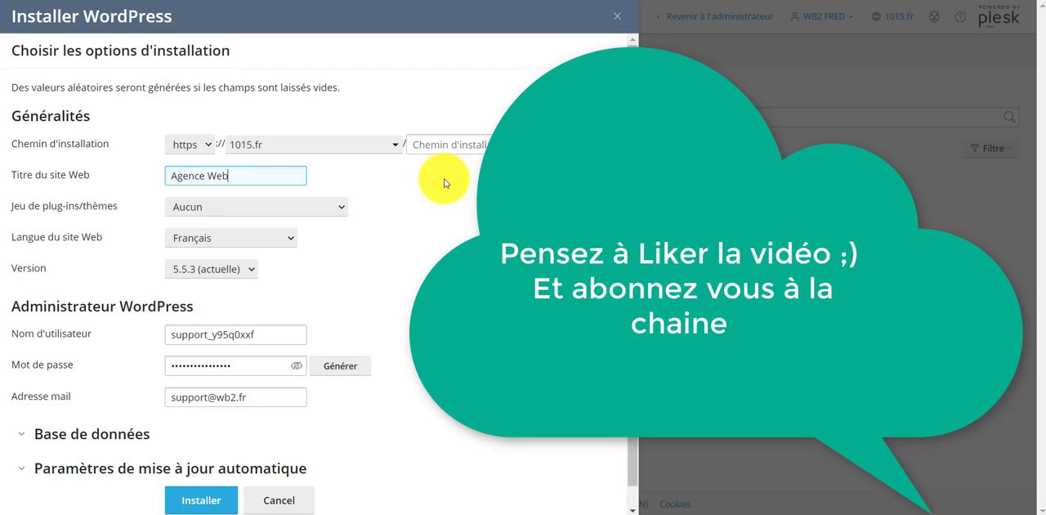
key(Tab)
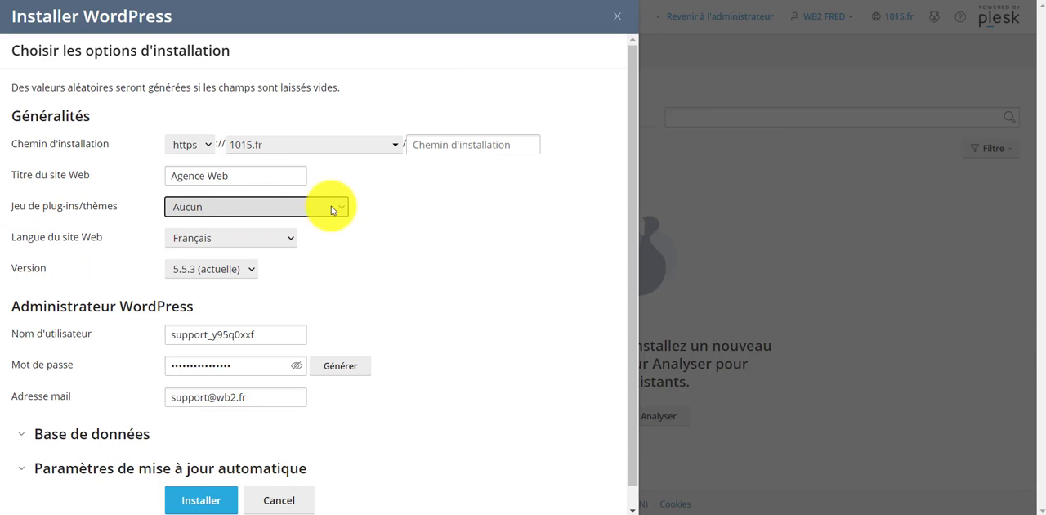
Review the available plug-in/theme sets and WordPress versions, keeping Aucun and 5.5.3 (actuelle).
click(343, 211)
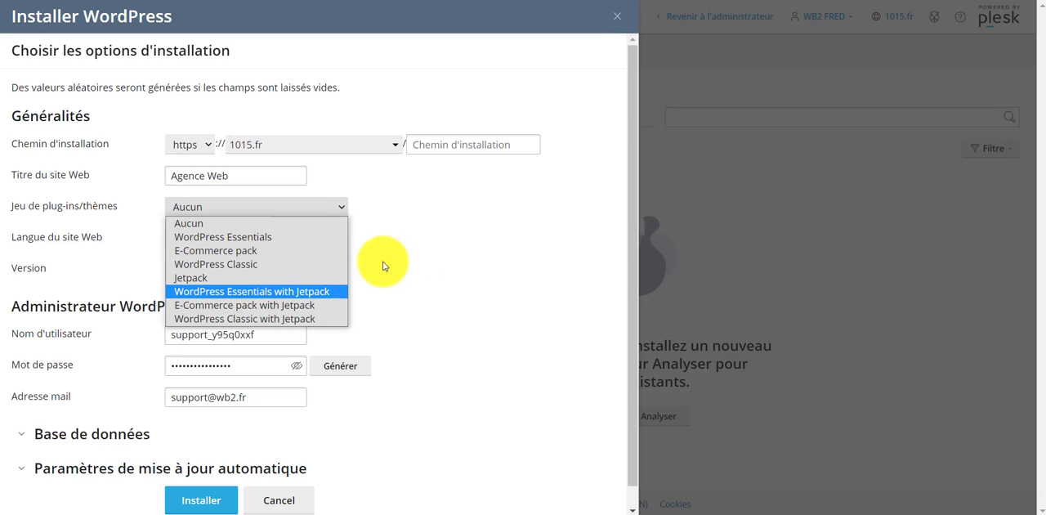
click(439, 267)
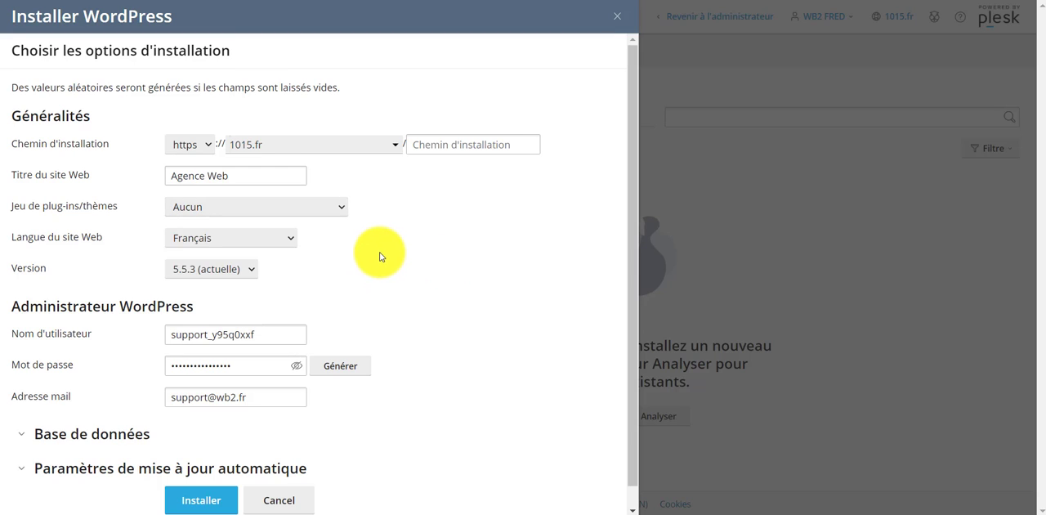
scroll(327, 257, down, 1)
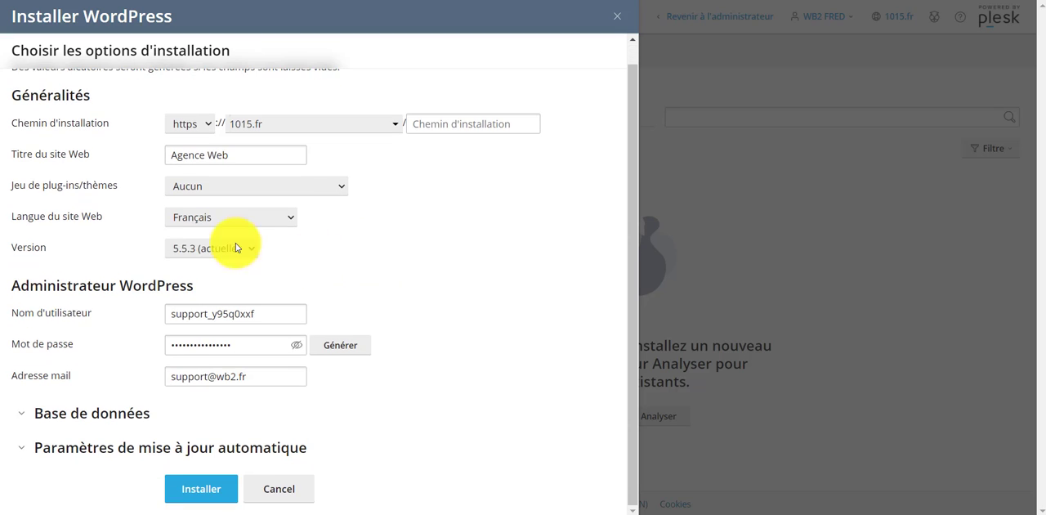
click(238, 247)
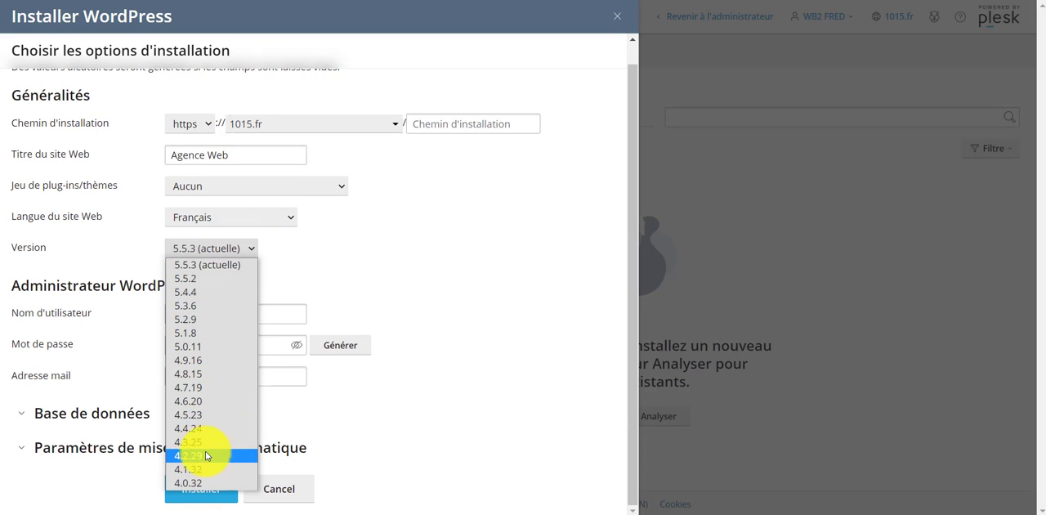
click(221, 270)
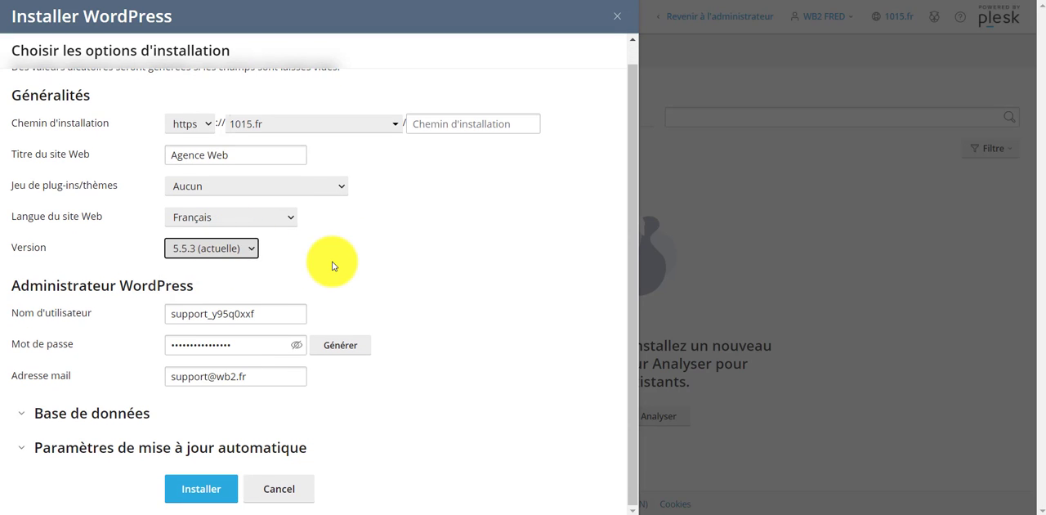
Check the suggested username of the WordPress administrator without editing it.
click(277, 313)
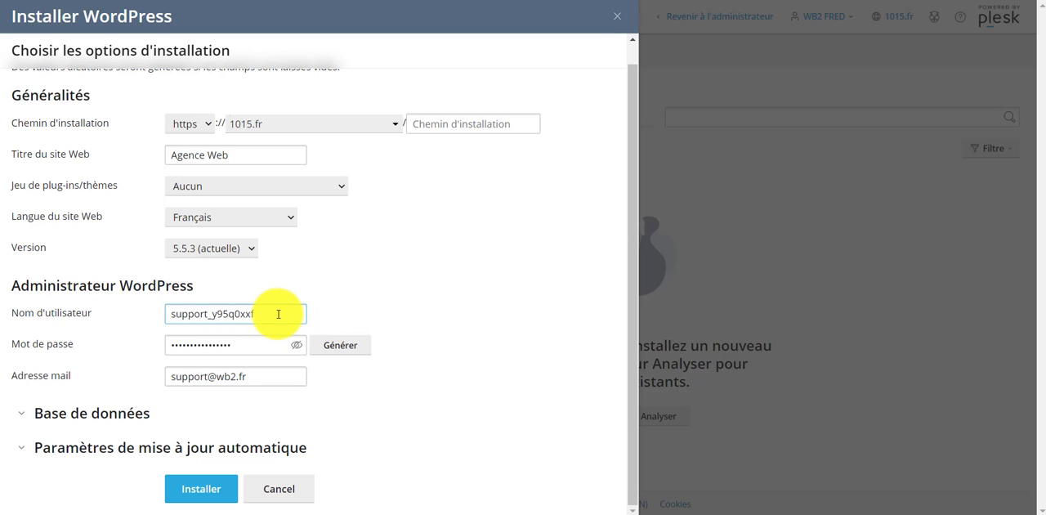
drag(277, 314, 85, 314)
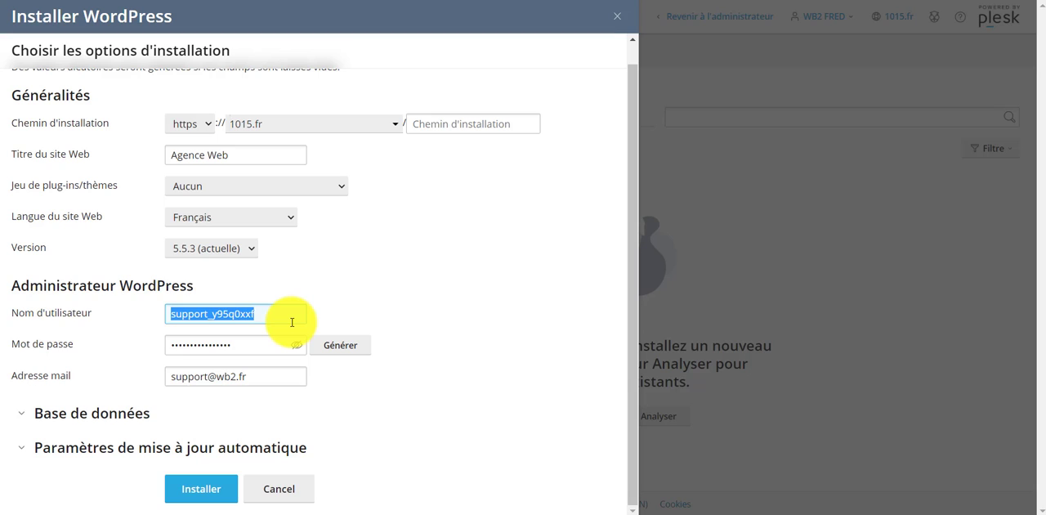
click(420, 406)
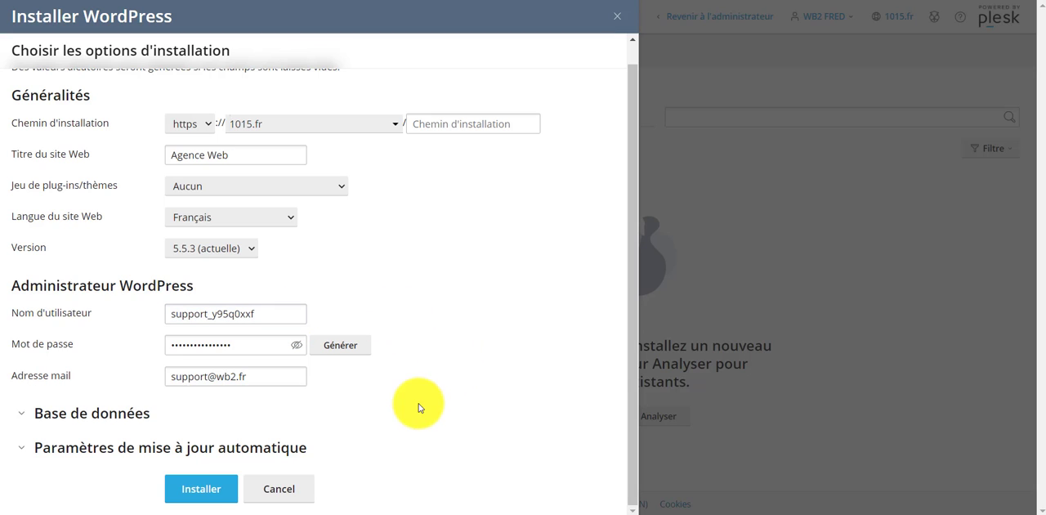
Expand the database section and the automatic update settings of the WordPress installation to review their options.
click(25, 414)
scroll(98, 376, down, 2)
scroll(117, 357, down, 1)
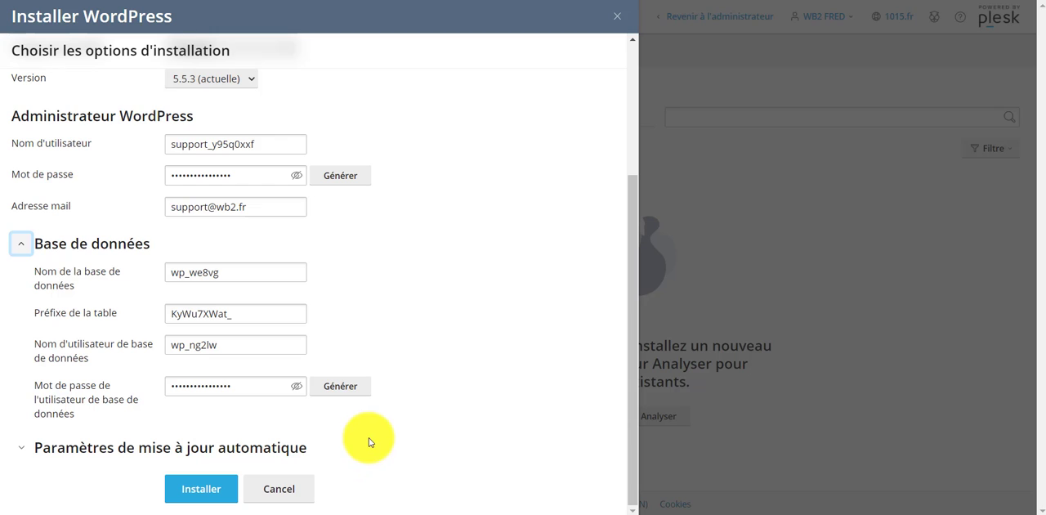
click(21, 452)
scroll(385, 344, down, 3)
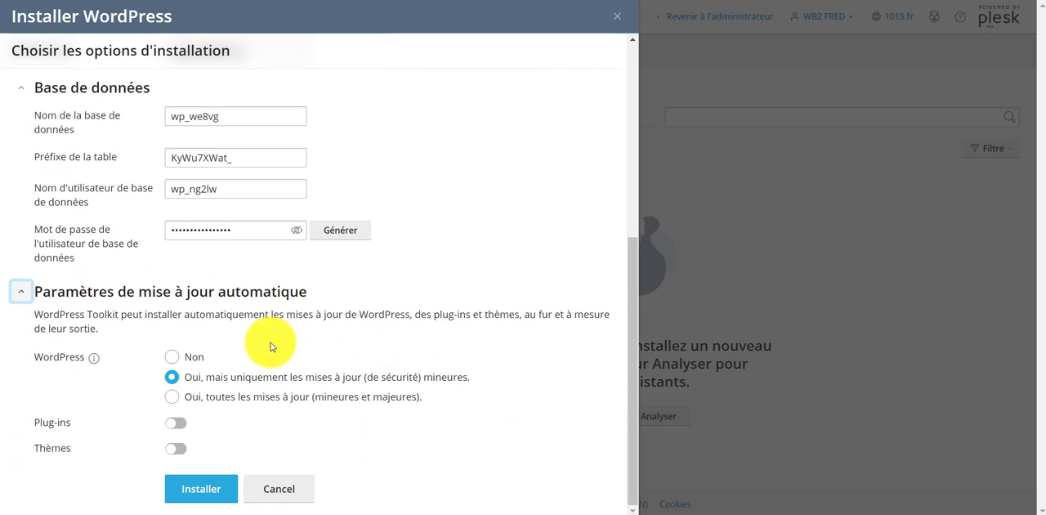
Try turning on automatic updates for plug-ins and themes, and switch both off again.
click(174, 423)
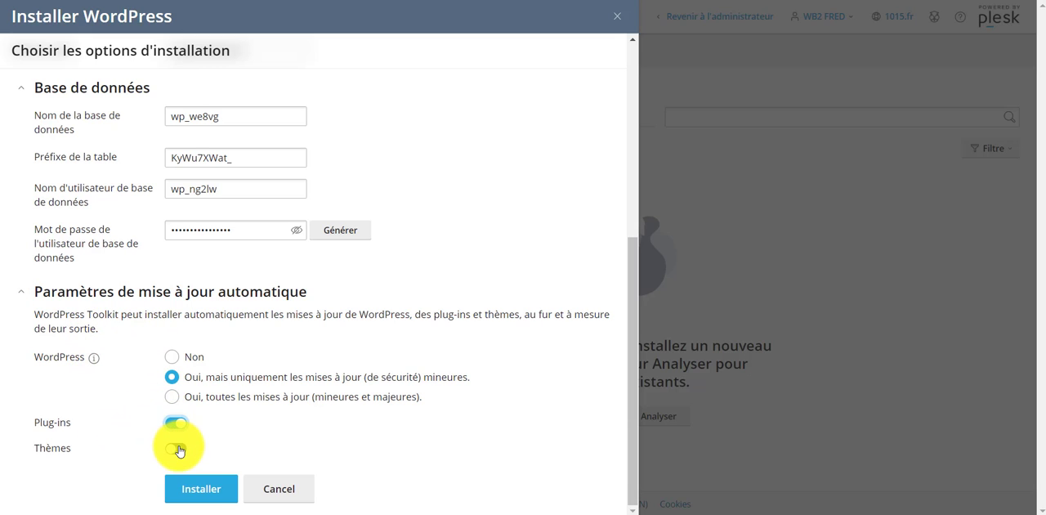
click(178, 449)
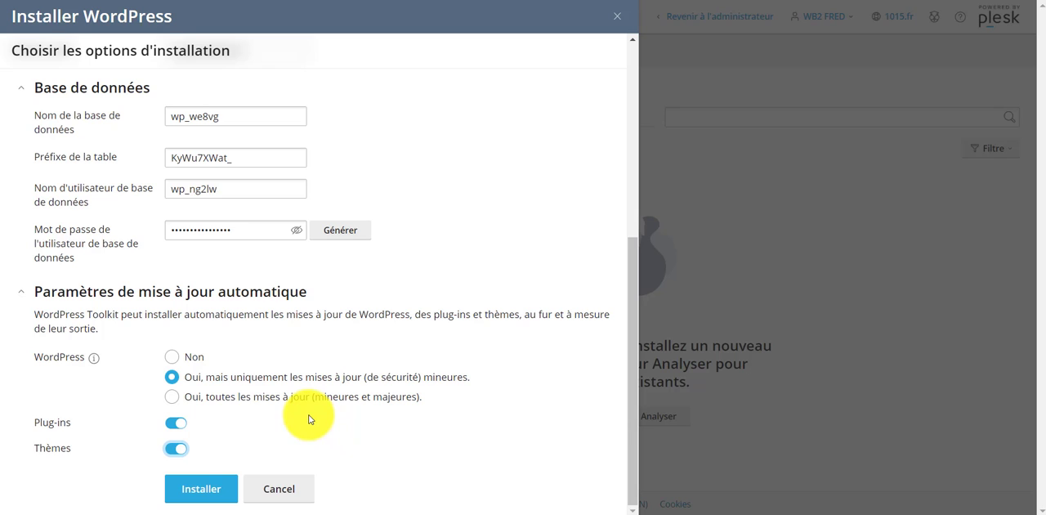
scroll(310, 418, up, 5)
scroll(336, 310, down, 5)
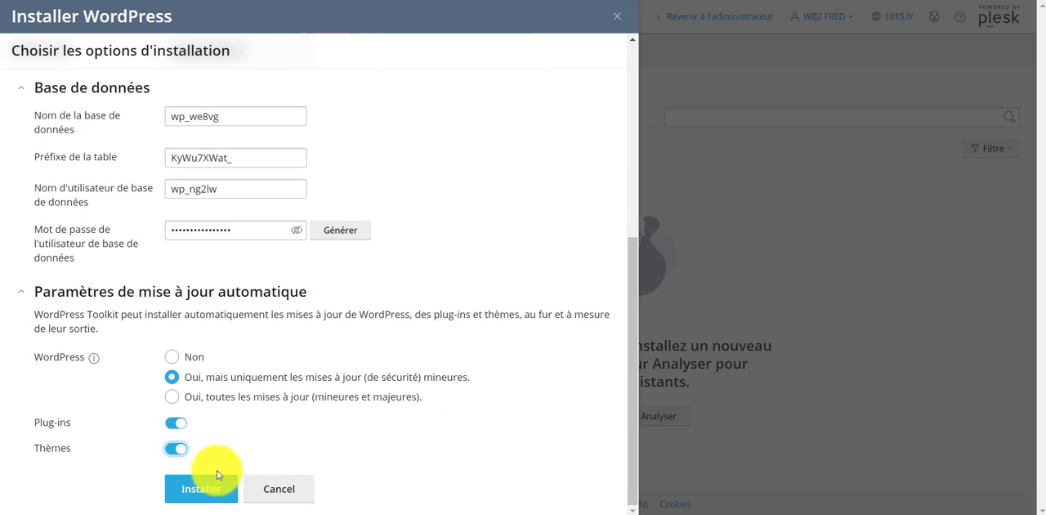
click(174, 424)
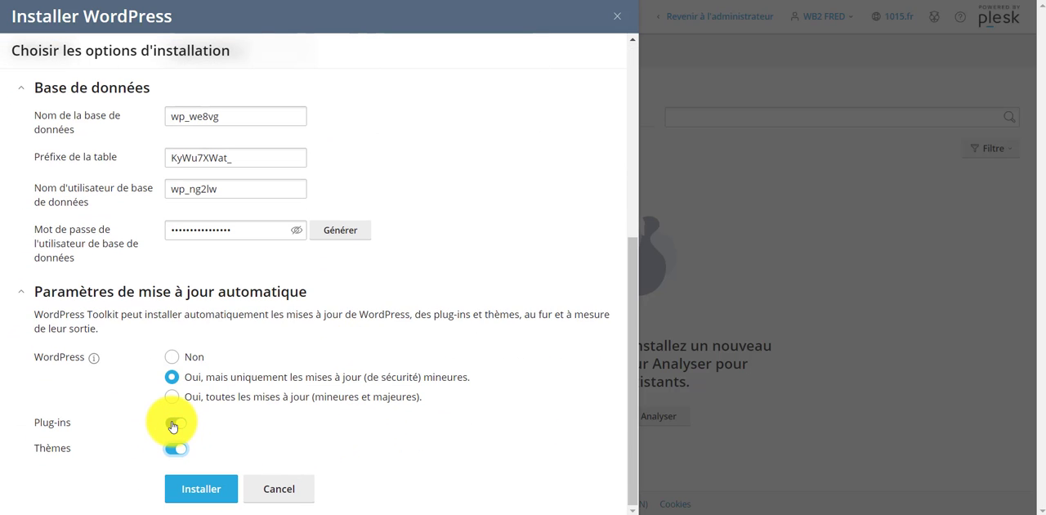
click(177, 450)
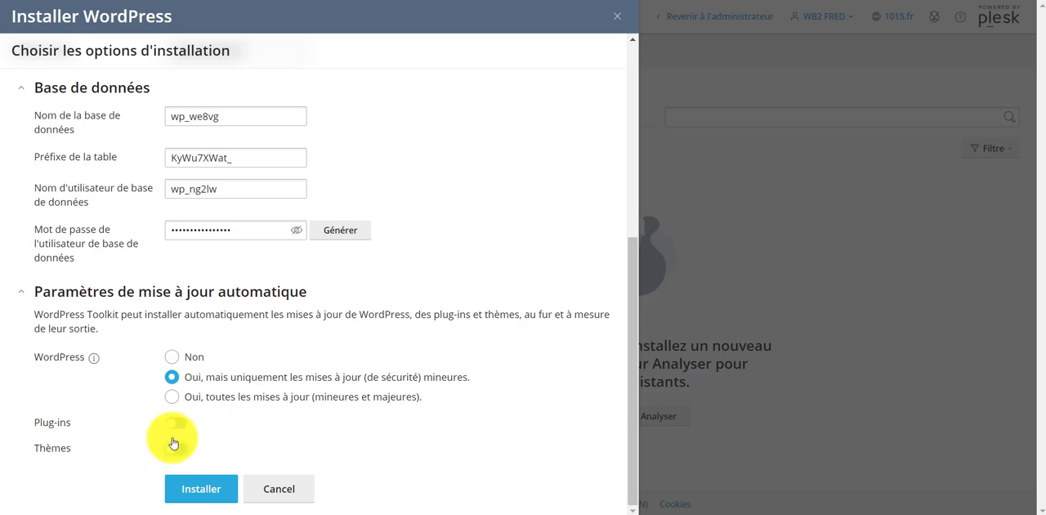
Turn on automatic updates for plug-ins and themes, and install WordPress without saving the password in the browser or adding plug-ins.
click(175, 425)
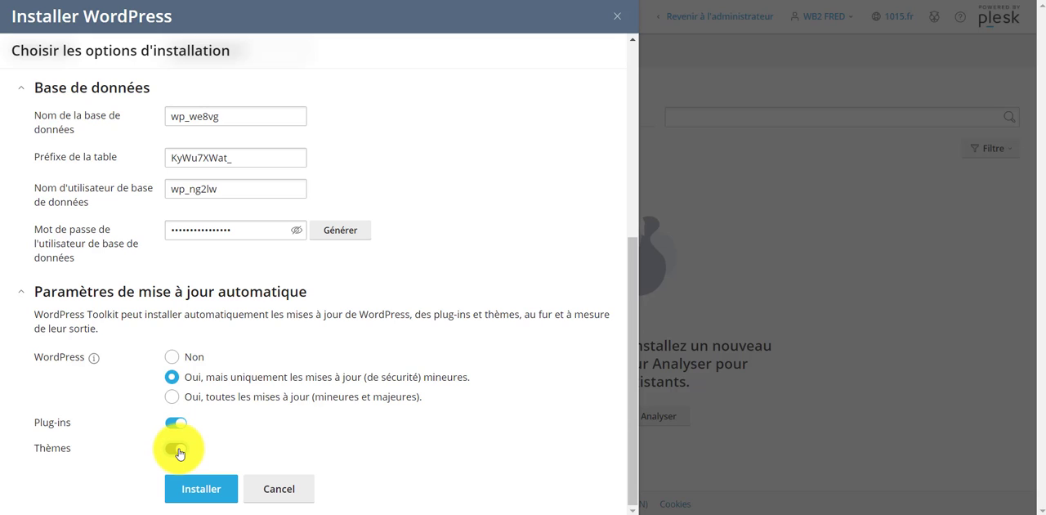
click(179, 451)
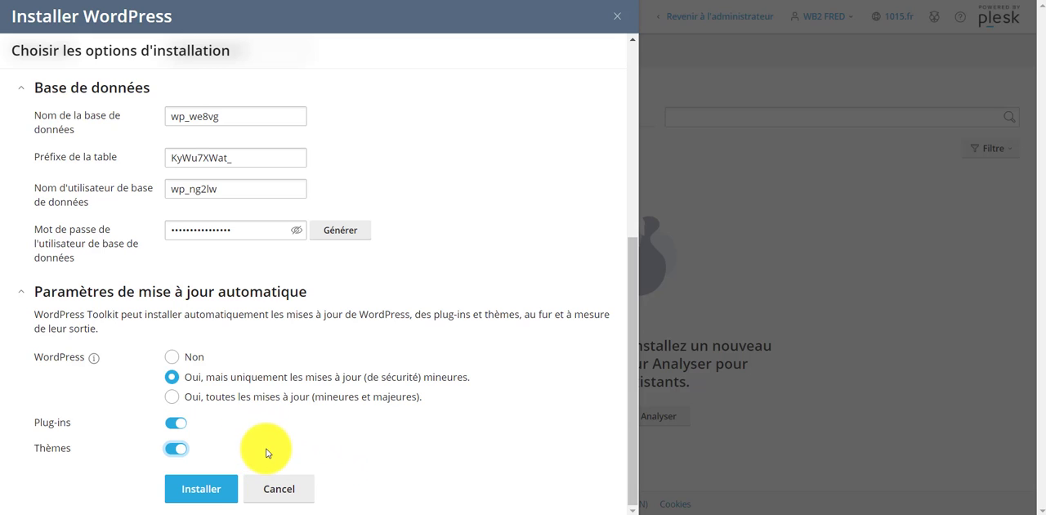
click(206, 489)
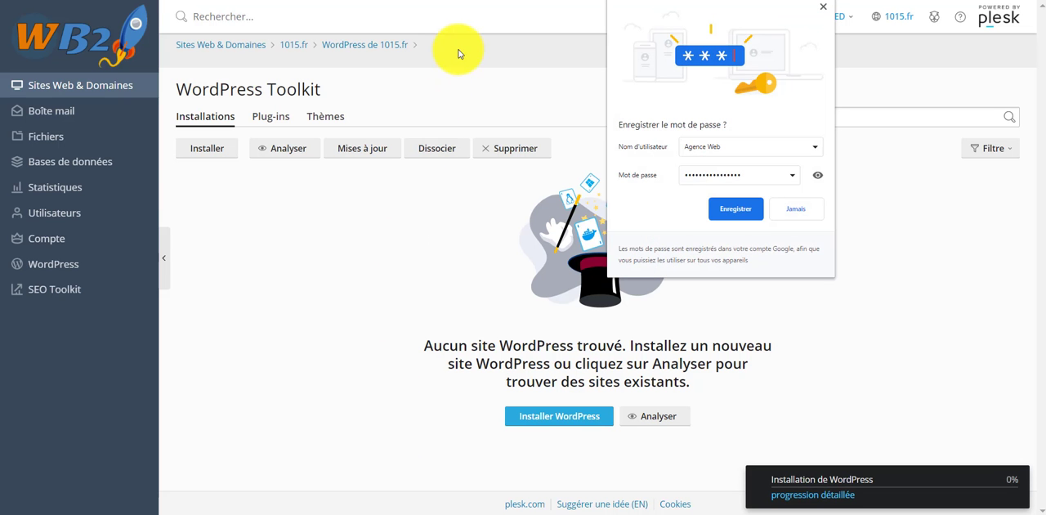
click(823, 8)
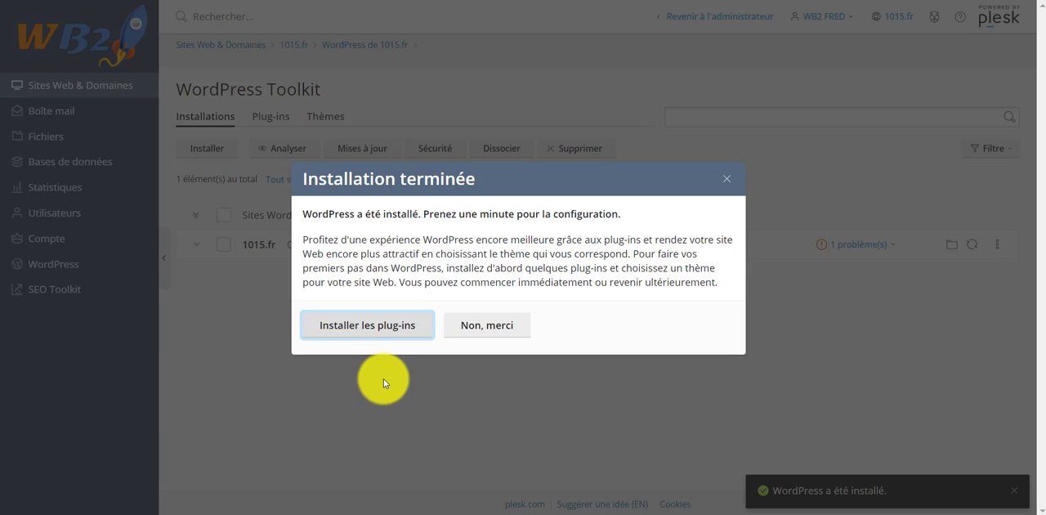
click(493, 323)
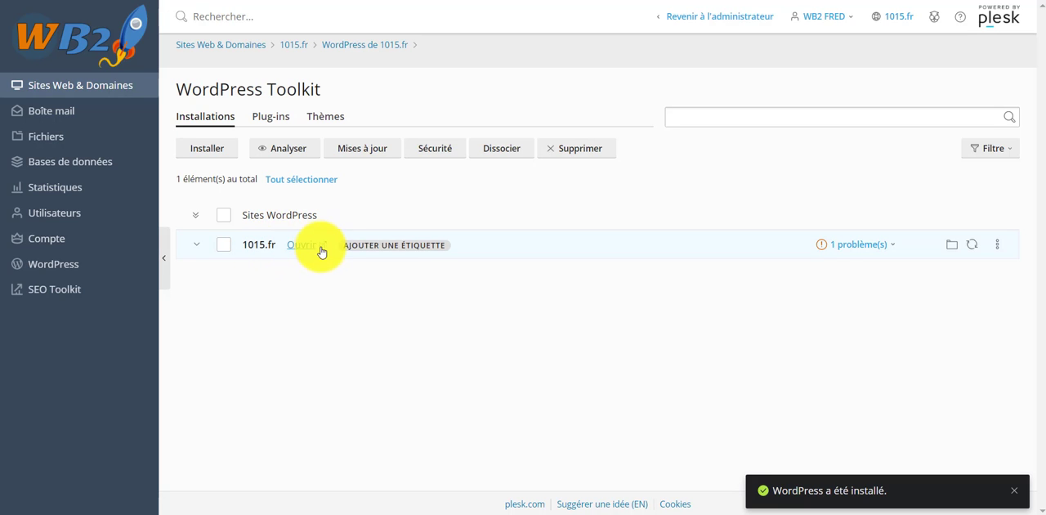
Expand the details of the new 1015.fr WordPress installation and go to the 1015.fr domain's management page.
click(268, 245)
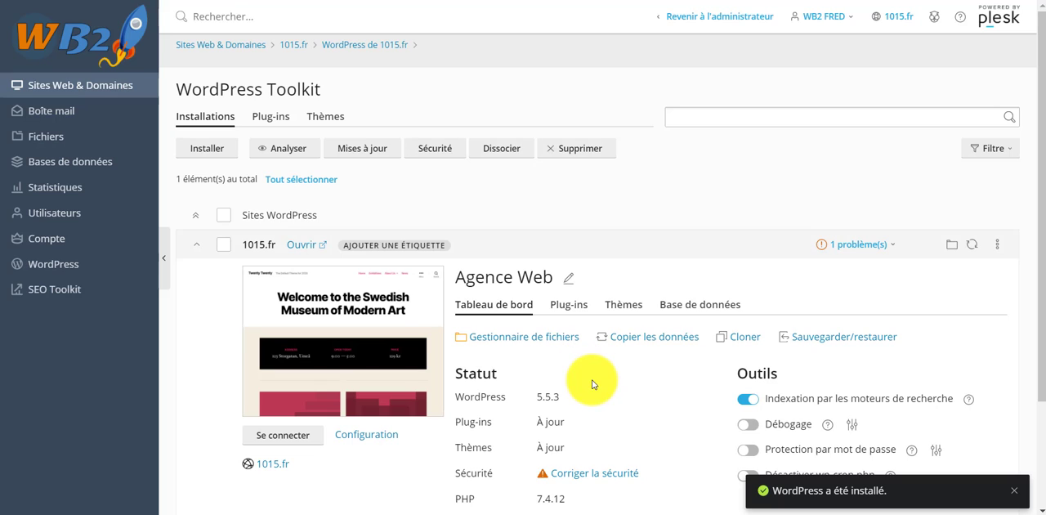
scroll(593, 384, down, 1)
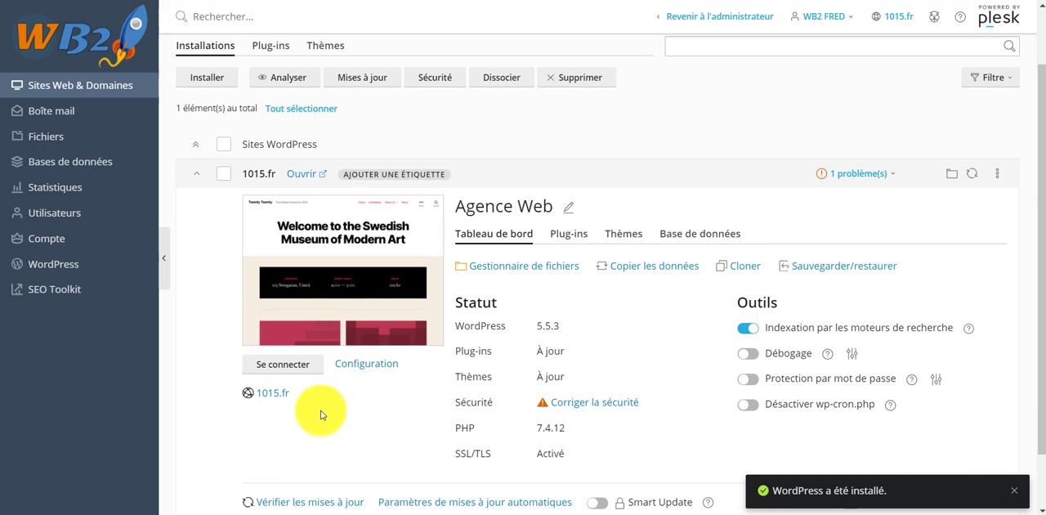
click(266, 396)
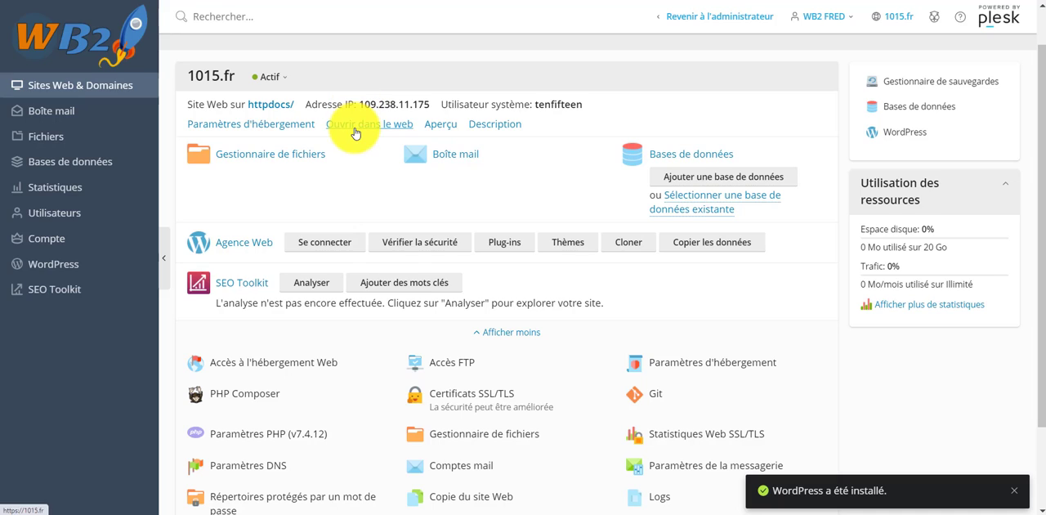
Open the 1015.fr website on the web and look through its default home page.
click(356, 127)
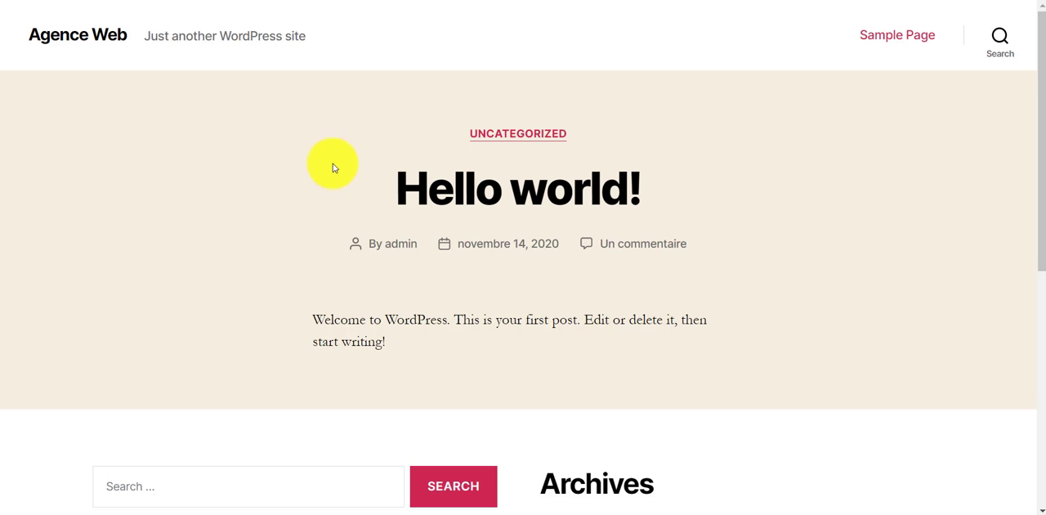
scroll(343, 196, down, 5)
scroll(327, 81, up, 5)
scroll(340, 234, down, 5)
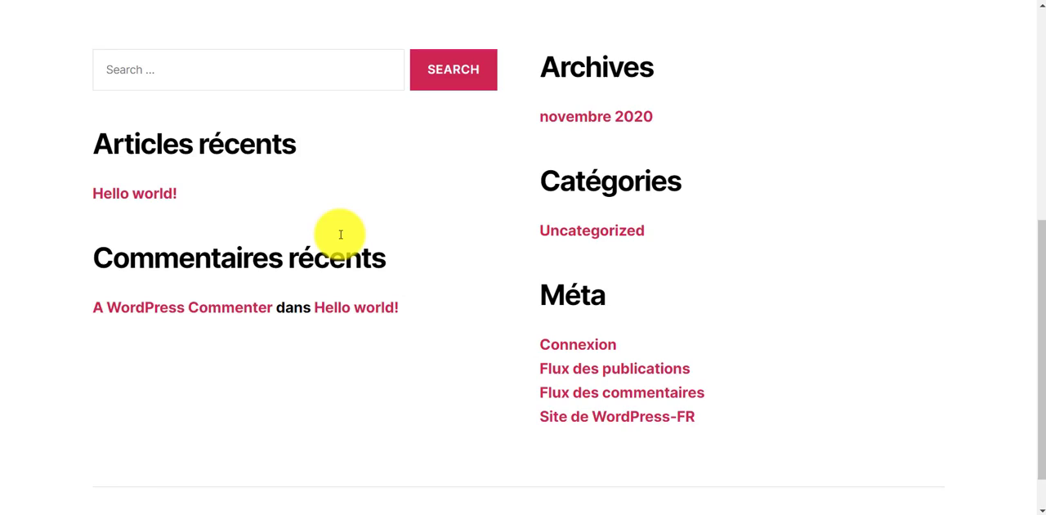
scroll(341, 234, up, 5)
scroll(350, 105, down, 1)
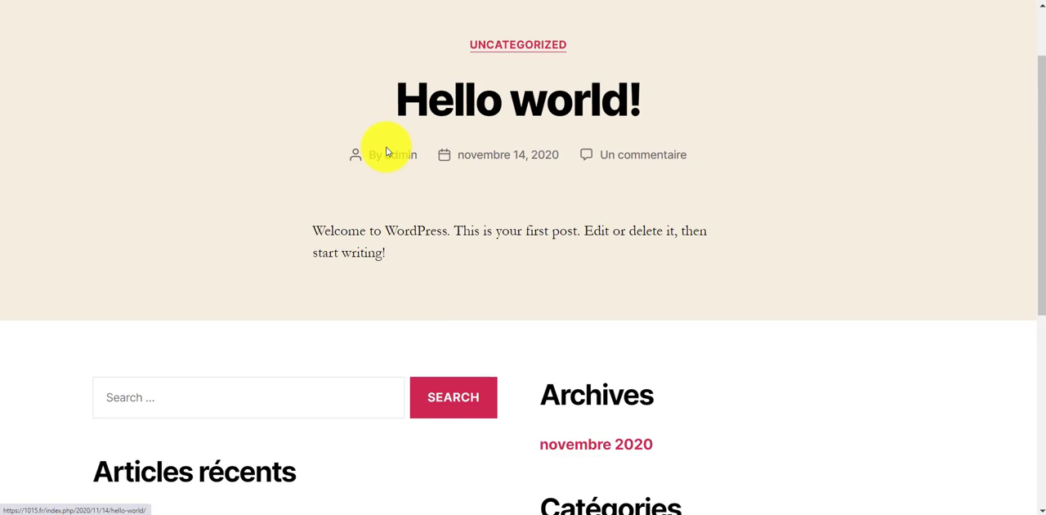
scroll(387, 152, up, 1)
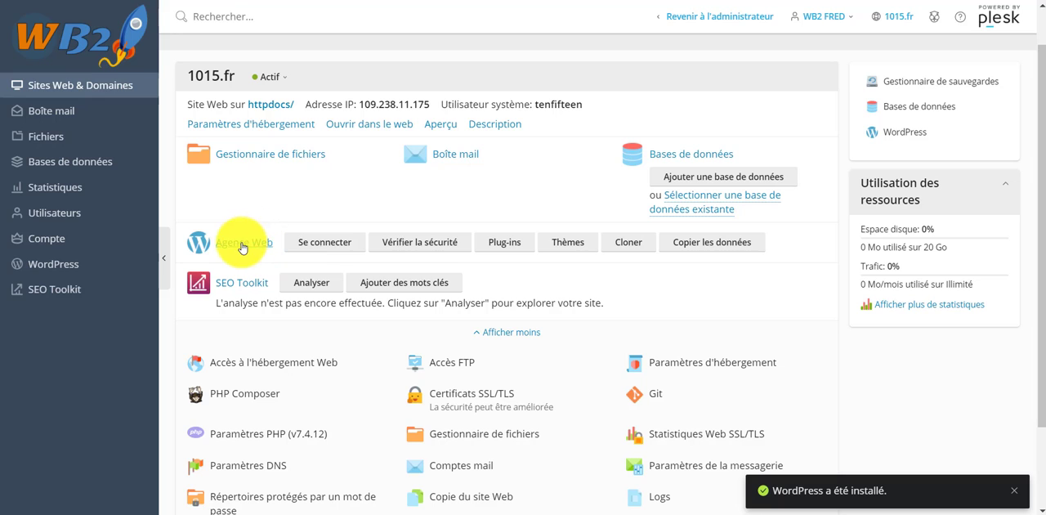
Log in to the WordPress administration of the Agence Web site from the domain's page.
click(319, 244)
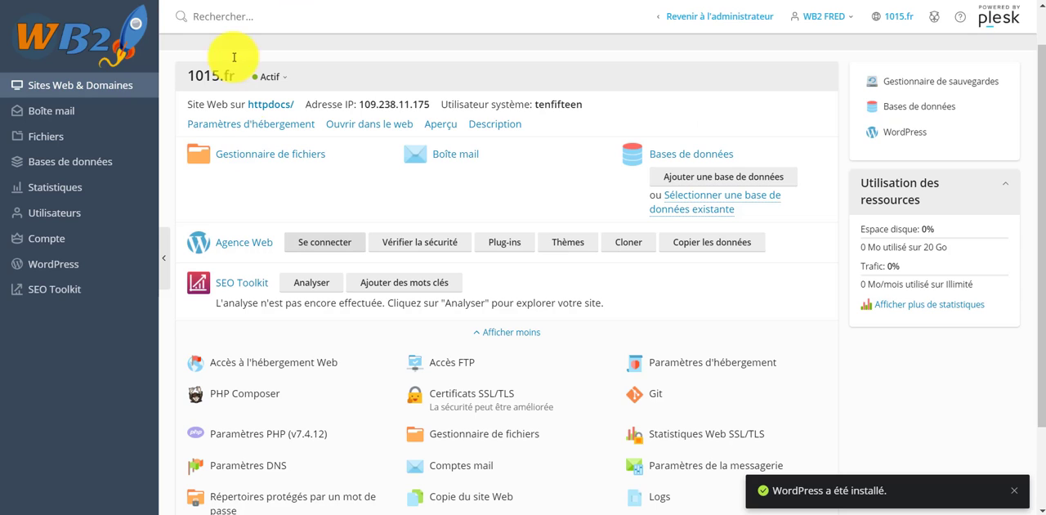
click(337, 241)
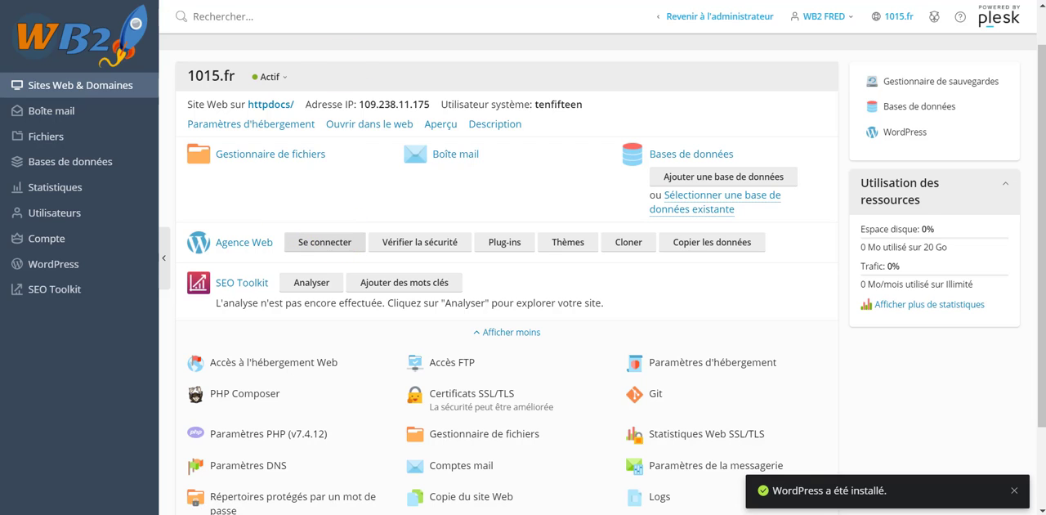
Look over the WordPress dashboard, including its welcome panel, activity widgets and the Apparence options.
scroll(439, 257, down, 5)
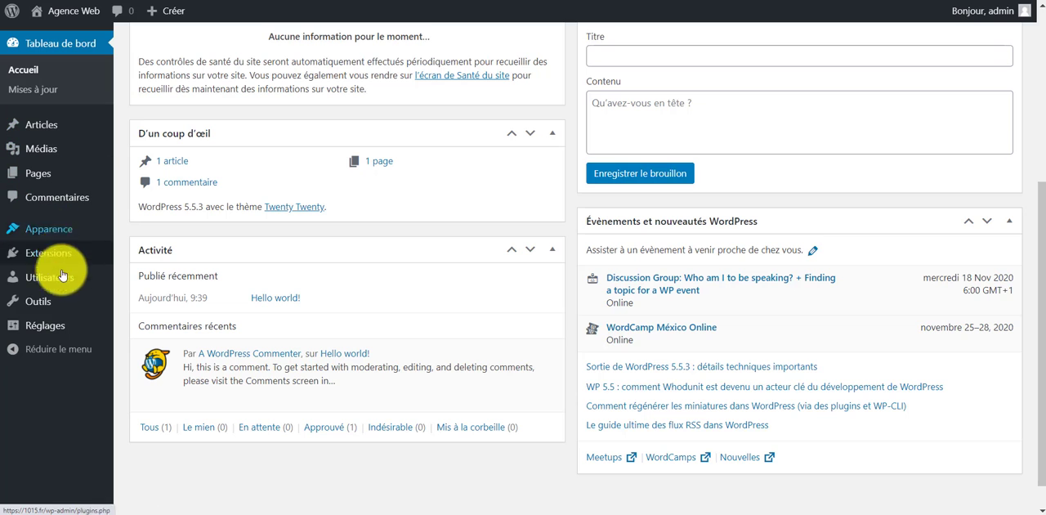
scroll(50, 221, up, 3)
scroll(51, 220, up, 2)
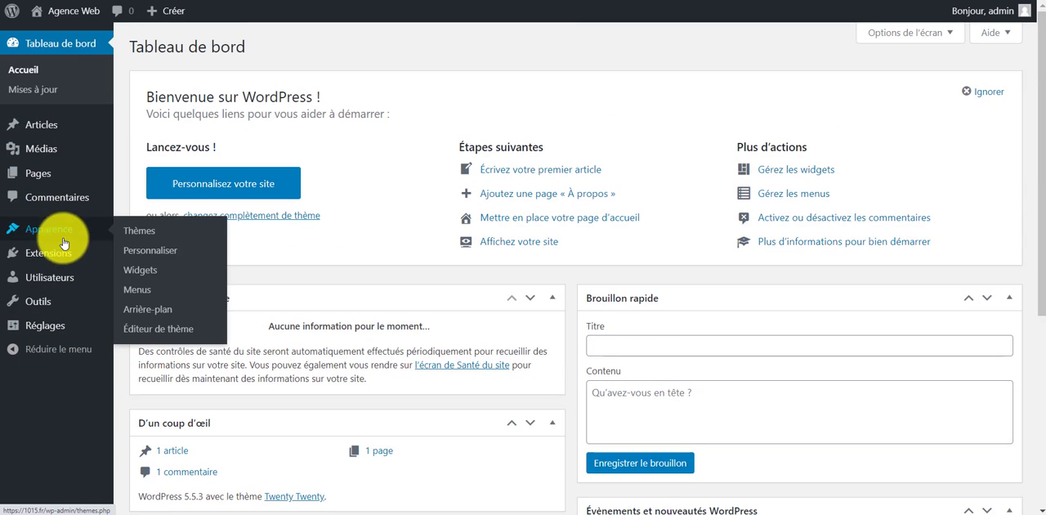
mouse_move(57, 246)
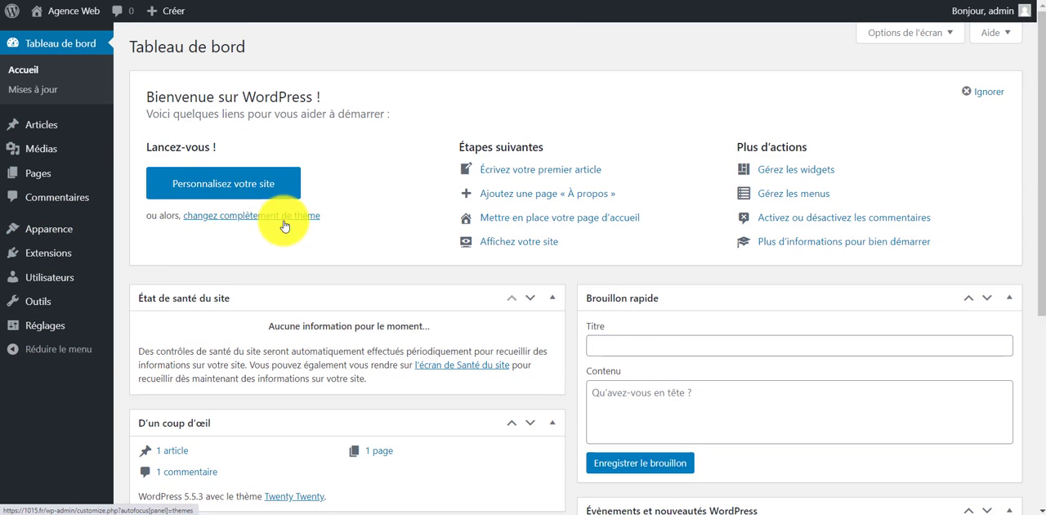
scroll(327, 269, down, 5)
scroll(227, 227, up, 5)
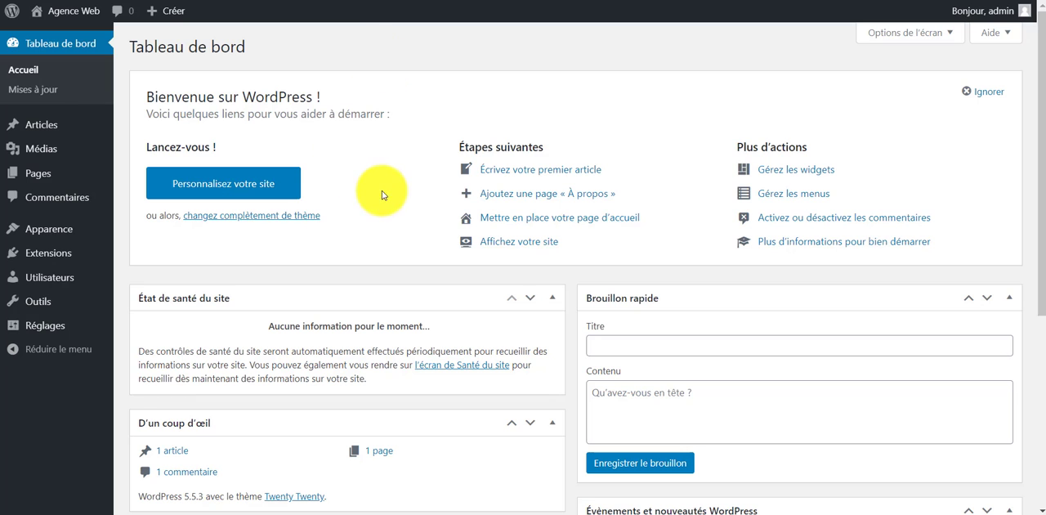
scroll(379, 201, down, 4)
scroll(444, 375, up, 4)
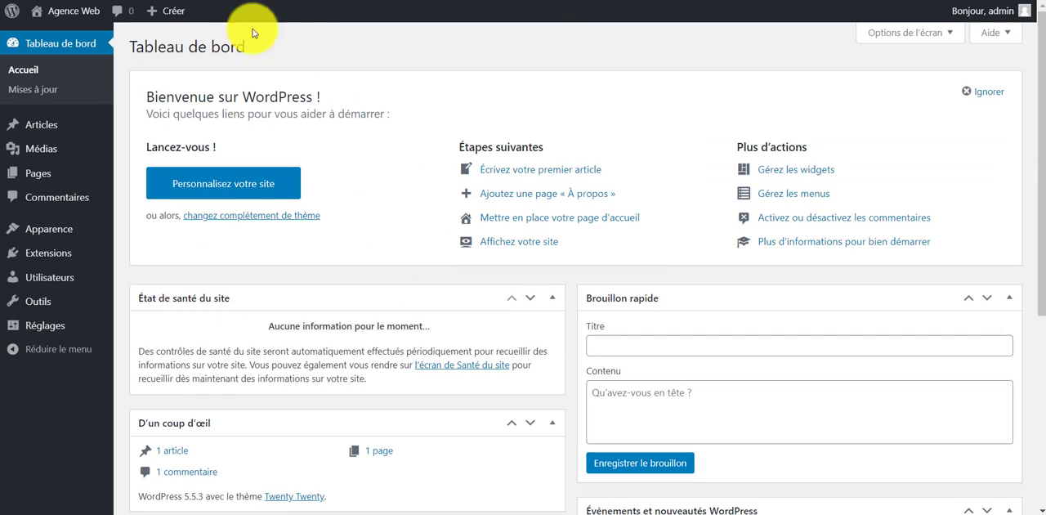